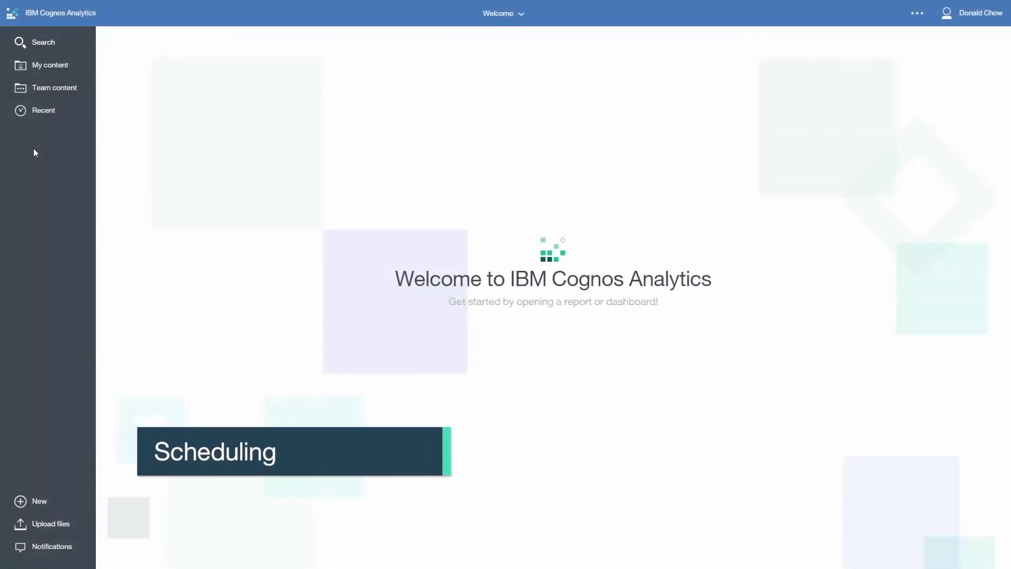
Step: Show the Schedule tab of the Customer satisfaction and returns report's properties from Standard reports
{"action": "left_click", "coordinate": [53, 90]}
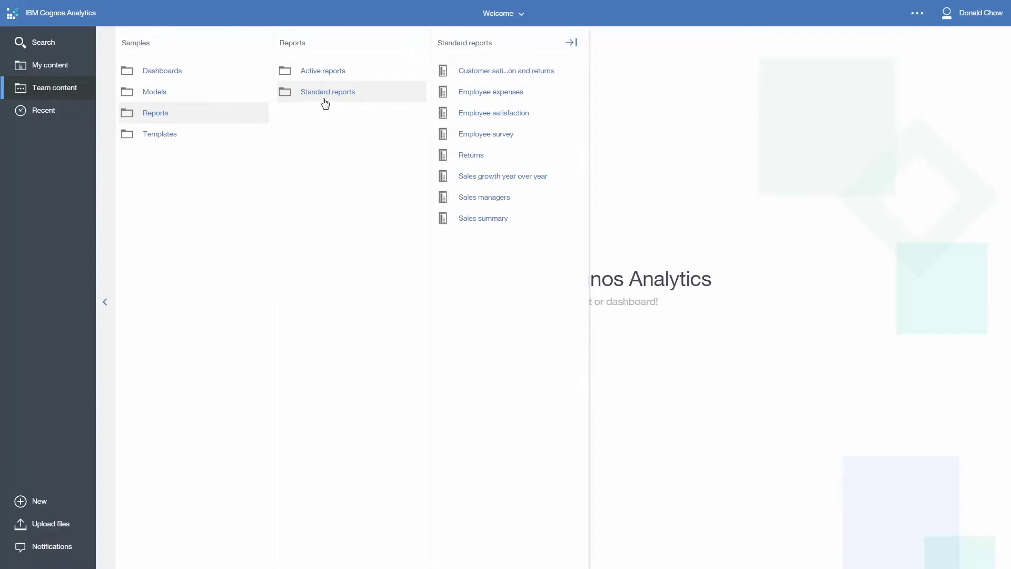
{"action": "left_click", "coordinate": [573, 72]}
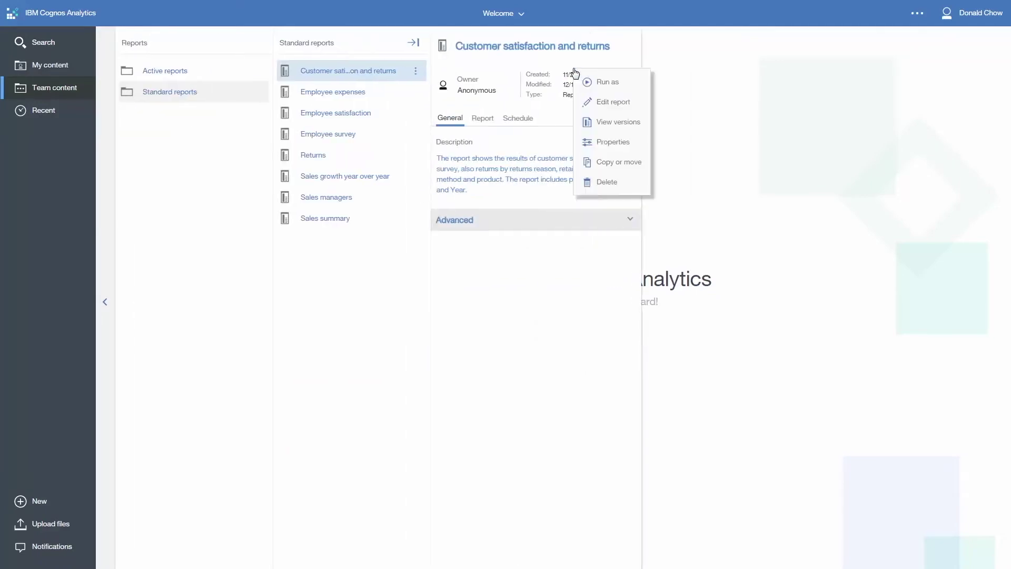
{"action": "left_click", "coordinate": [608, 142]}
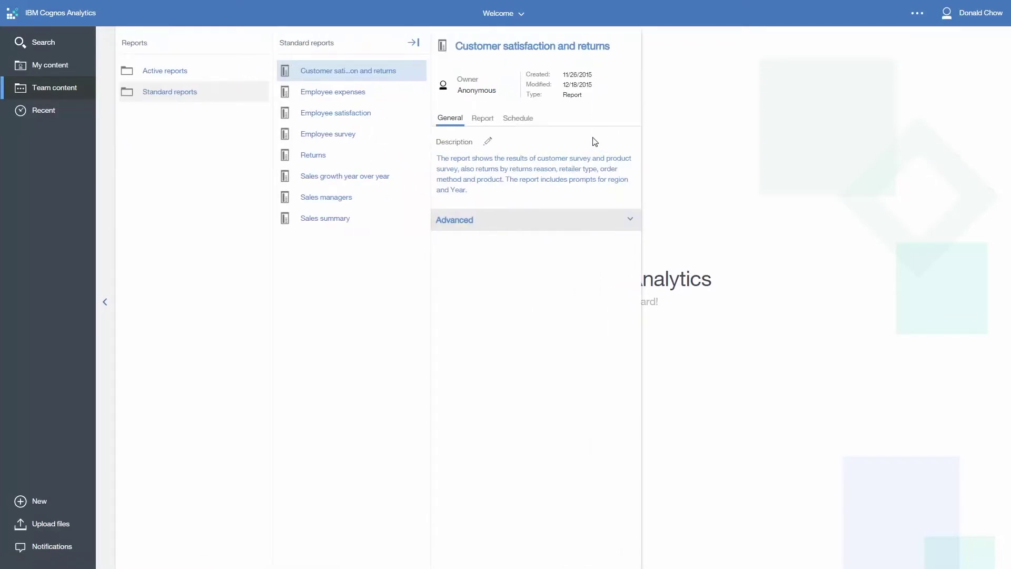
{"action": "left_click", "coordinate": [524, 119]}
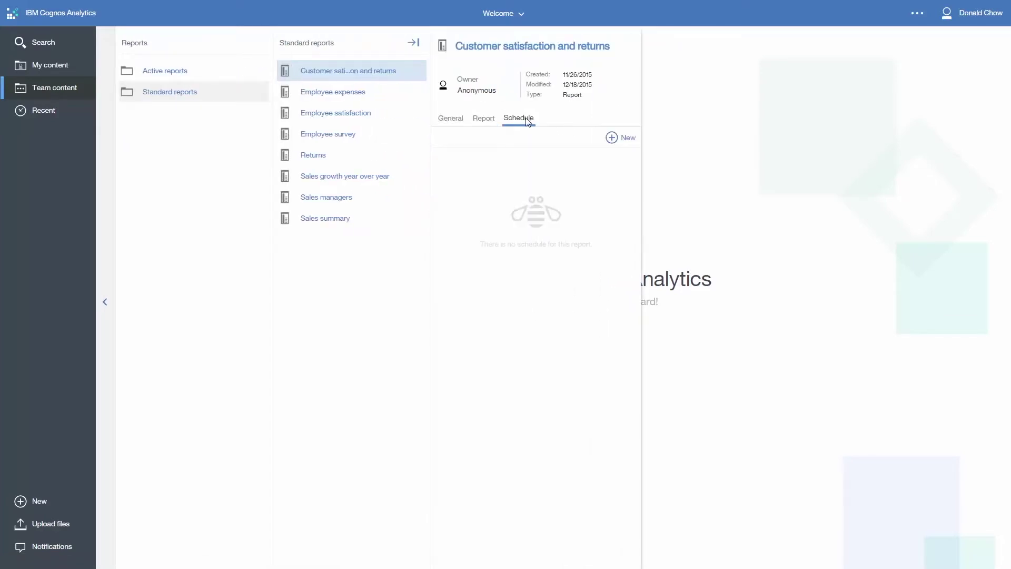
Step: Start a new Weekly schedule for the report with no end date
{"action": "left_click", "coordinate": [611, 138]}
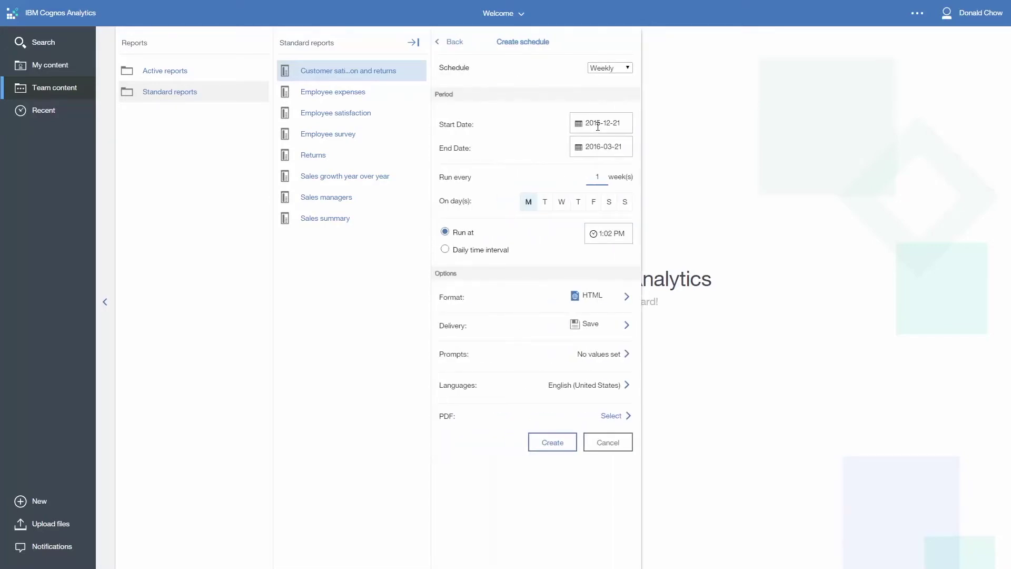
{"action": "left_click", "coordinate": [608, 69]}
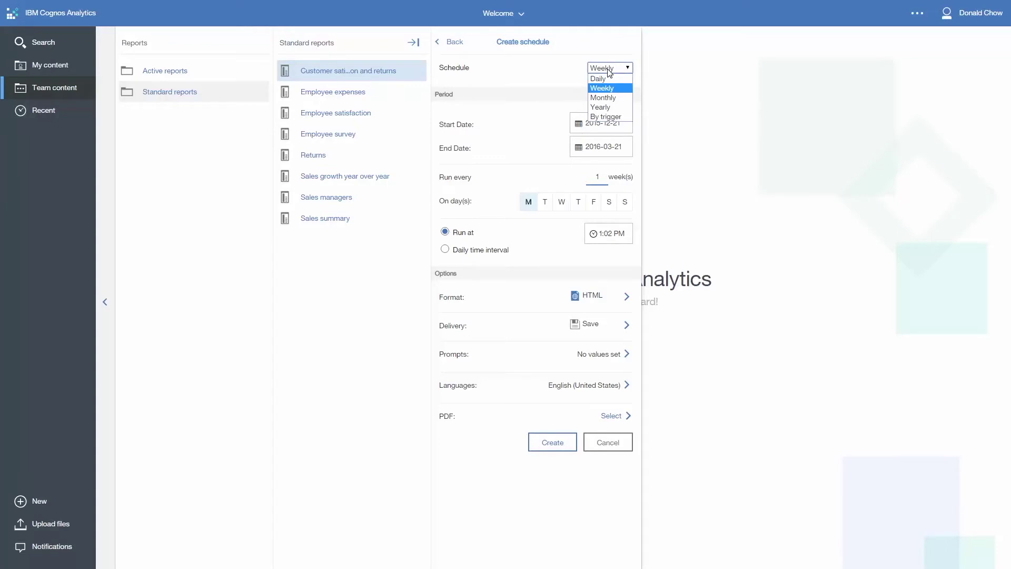
{"action": "left_click", "coordinate": [609, 70]}
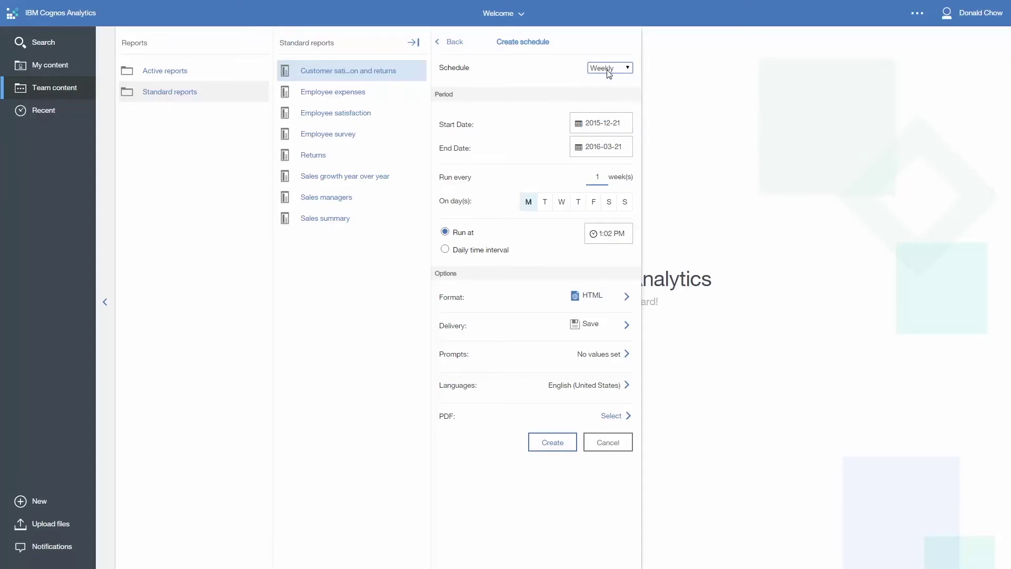
{"action": "left_click", "coordinate": [593, 145]}
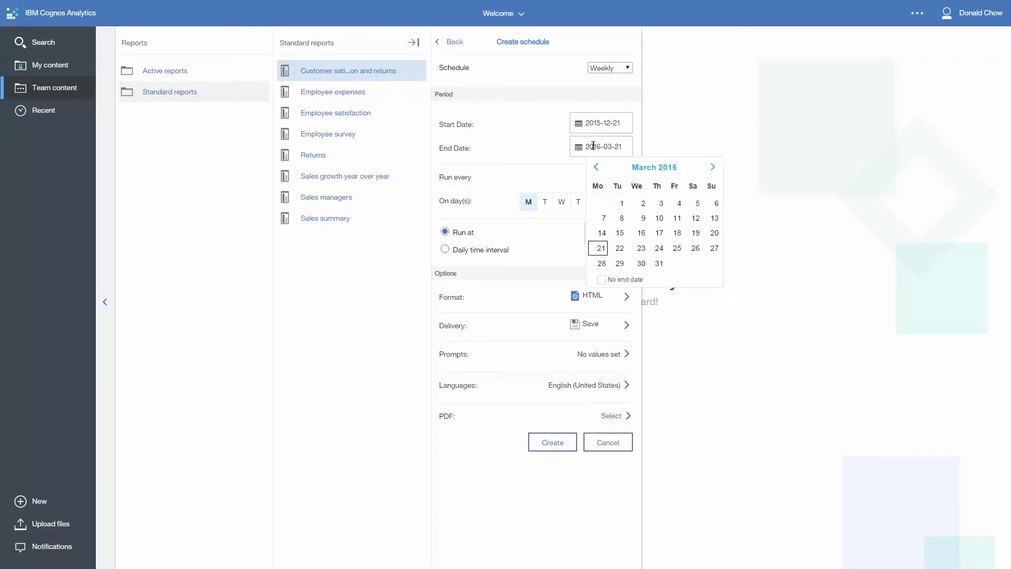
{"action": "left_click", "coordinate": [603, 283]}
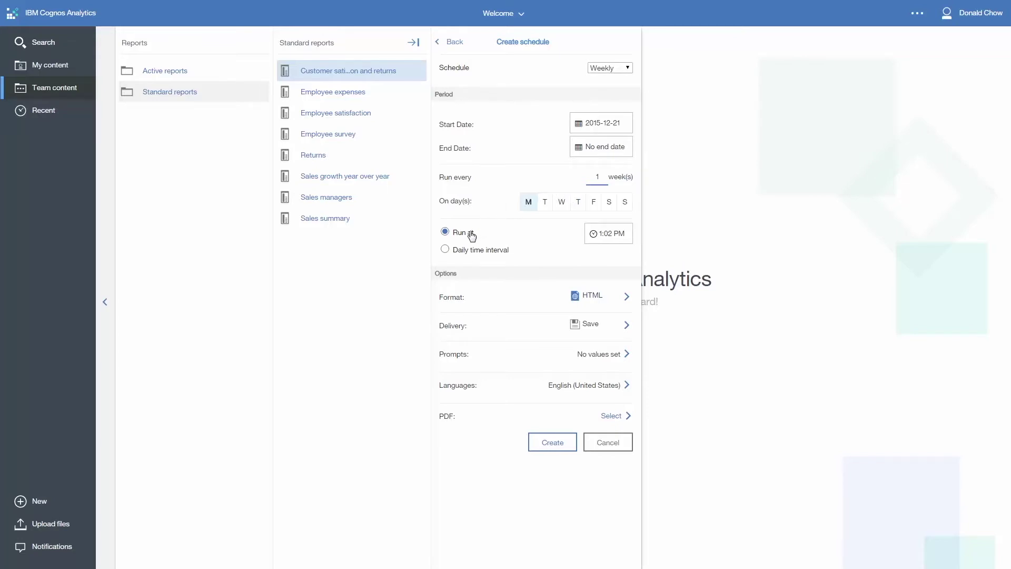
Step: Make the schedule run once at 1:04 PM rather than at repeated intervals
{"action": "left_click", "coordinate": [446, 249]}
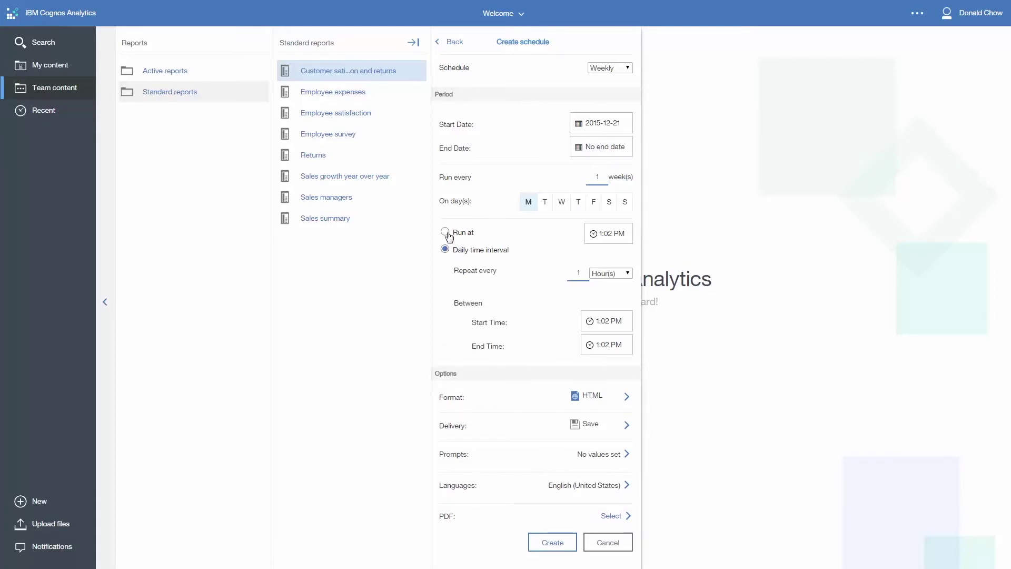
{"action": "left_click", "coordinate": [445, 233]}
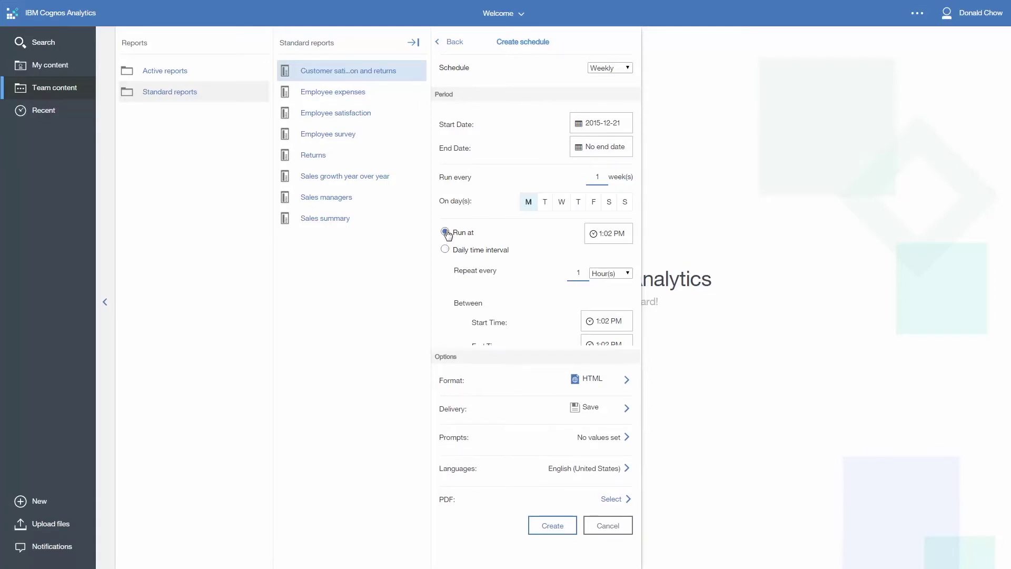
{"action": "left_click", "coordinate": [610, 233]}
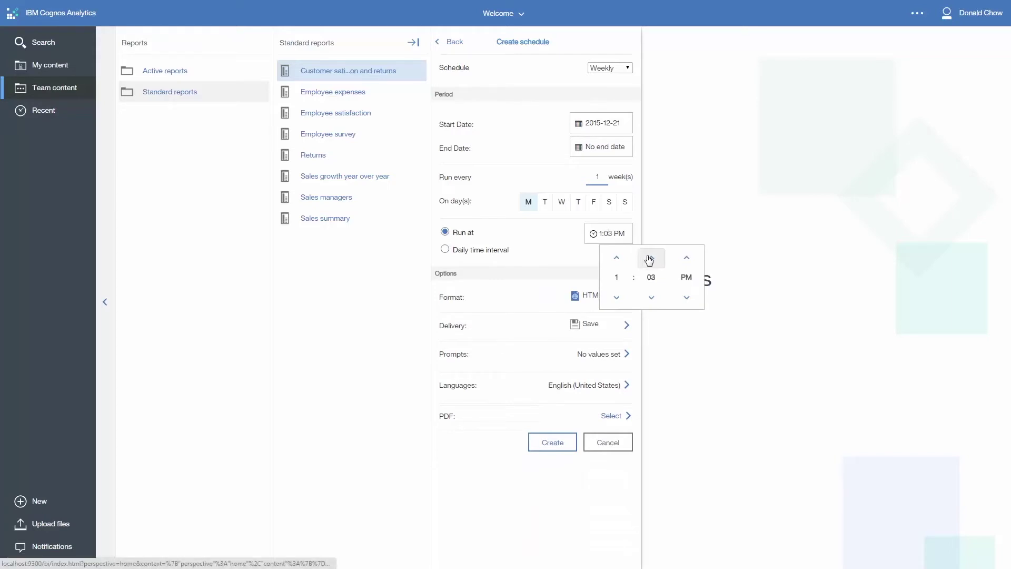
{"action": "left_click", "coordinate": [547, 241]}
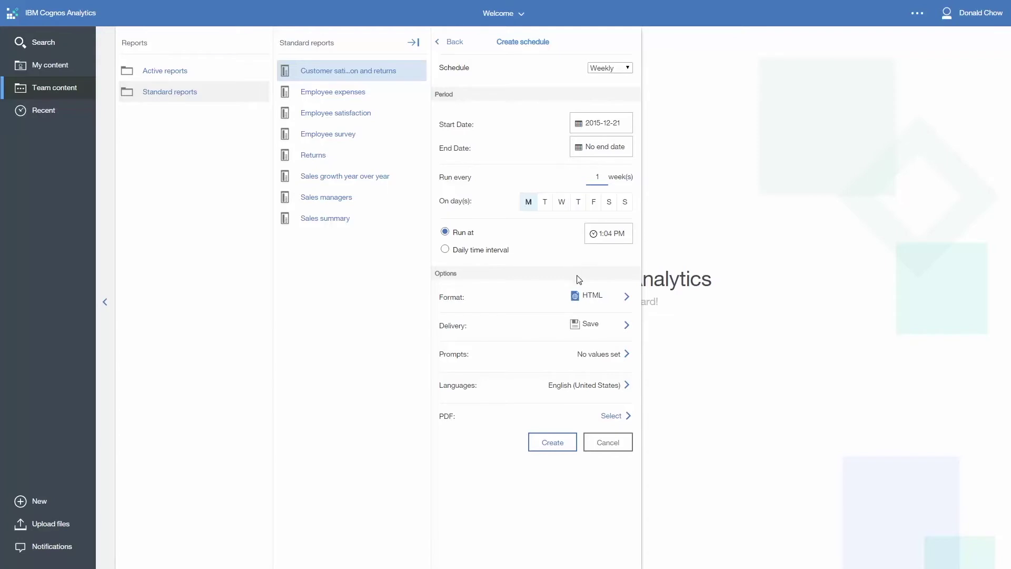
{"action": "left_click", "coordinate": [593, 298]}
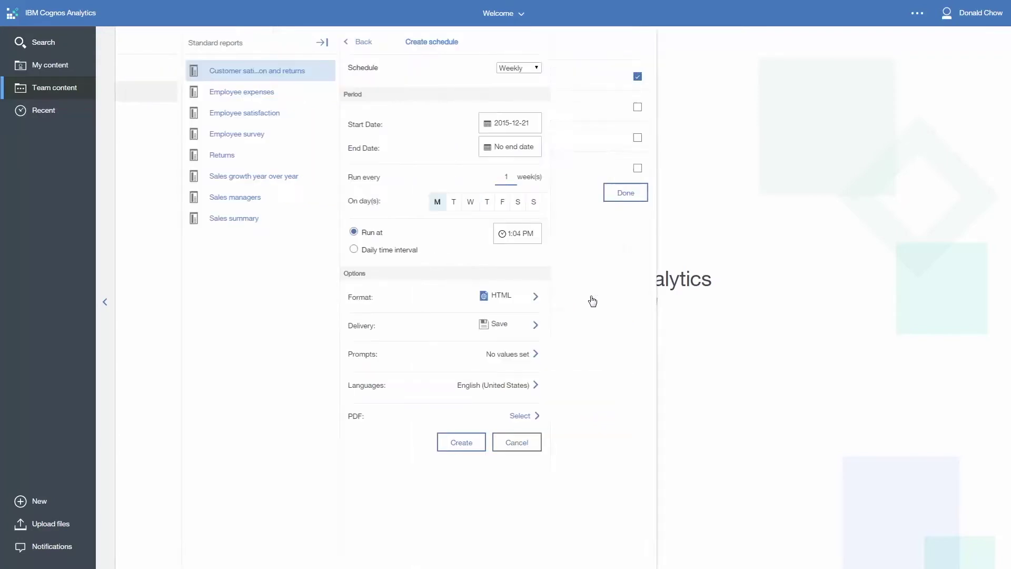
Step: Add PDF alongside HTML as output formats and keep delivery as save on the system
{"action": "left_click", "coordinate": [648, 107]}
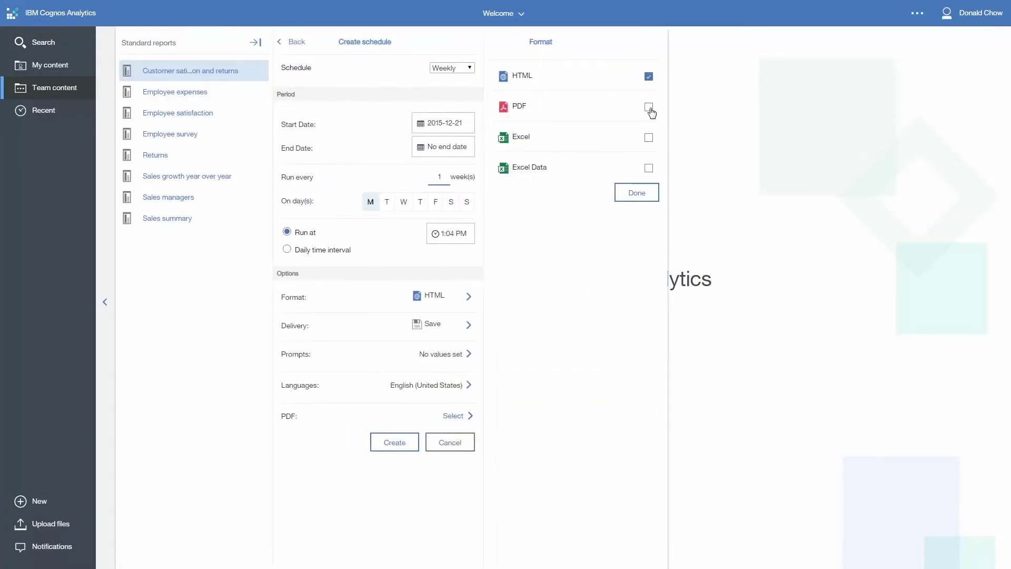
{"action": "left_click", "coordinate": [637, 193]}
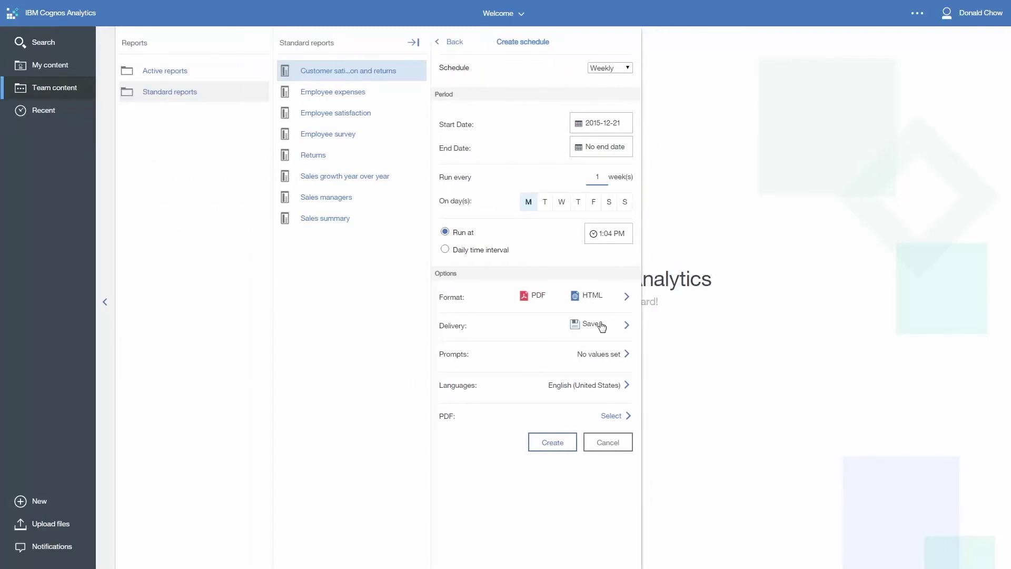
{"action": "left_click", "coordinate": [625, 326]}
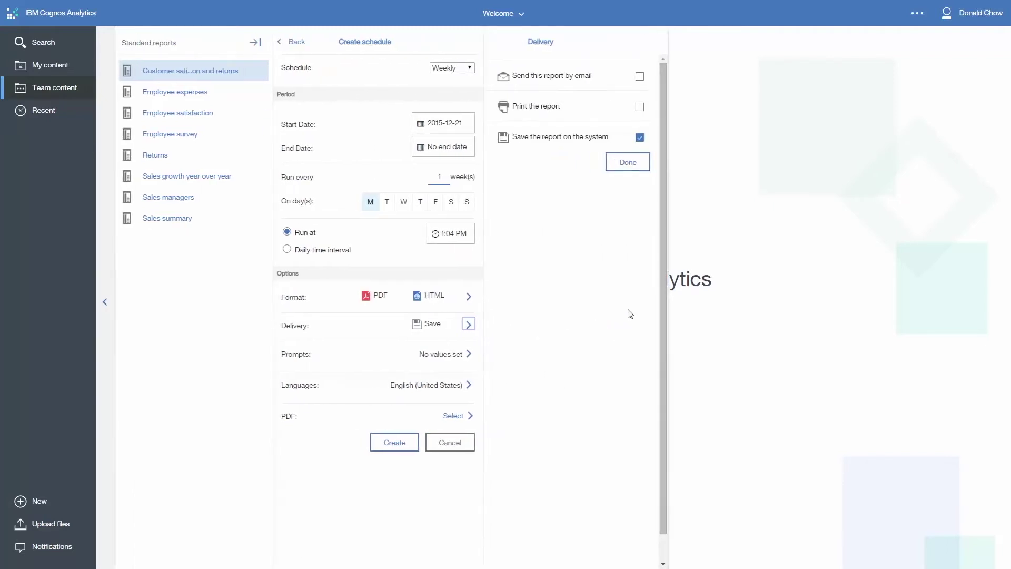
{"action": "left_click", "coordinate": [635, 167]}
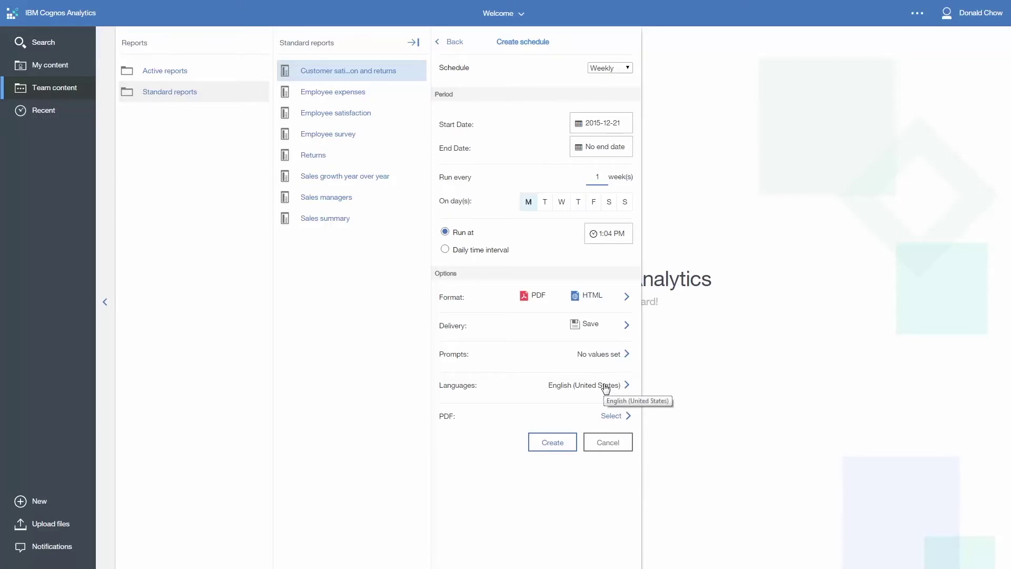
Step: Review the PDF options, create the Monday 1:04 PM schedule, and return to the welcome page
{"action": "left_click", "coordinate": [610, 416]}
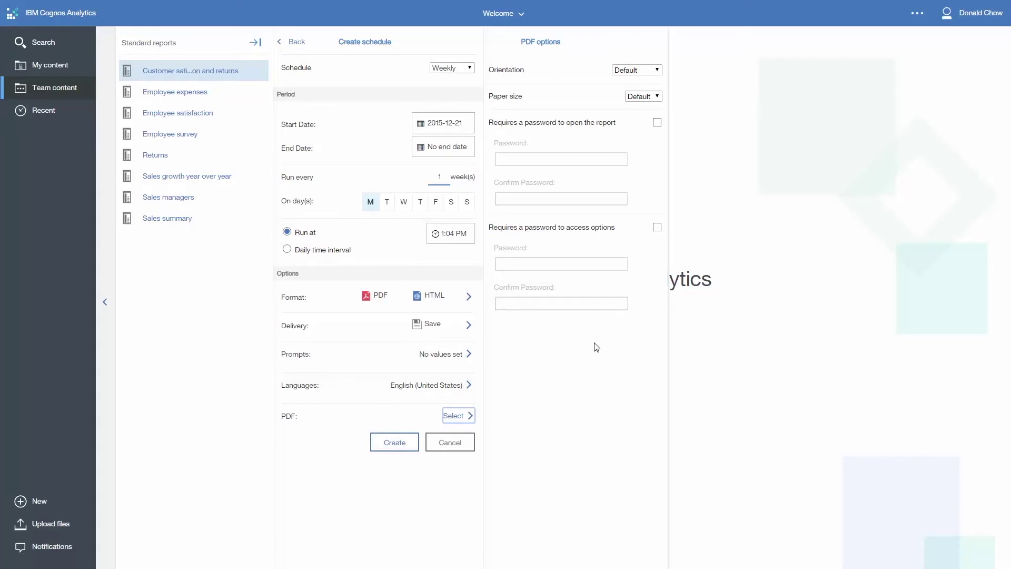
{"action": "left_click", "coordinate": [396, 443]}
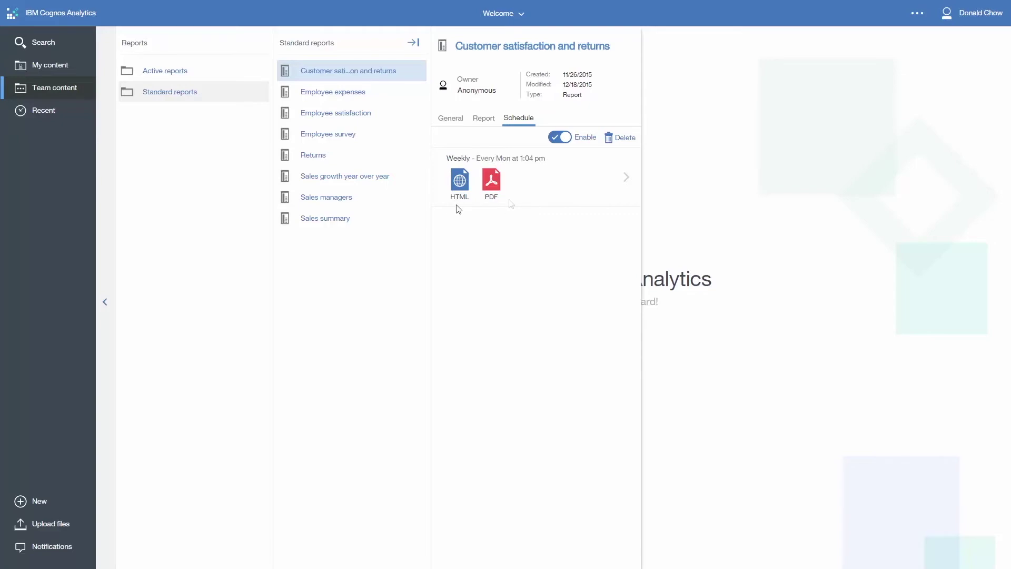
{"action": "left_click", "coordinate": [37, 141]}
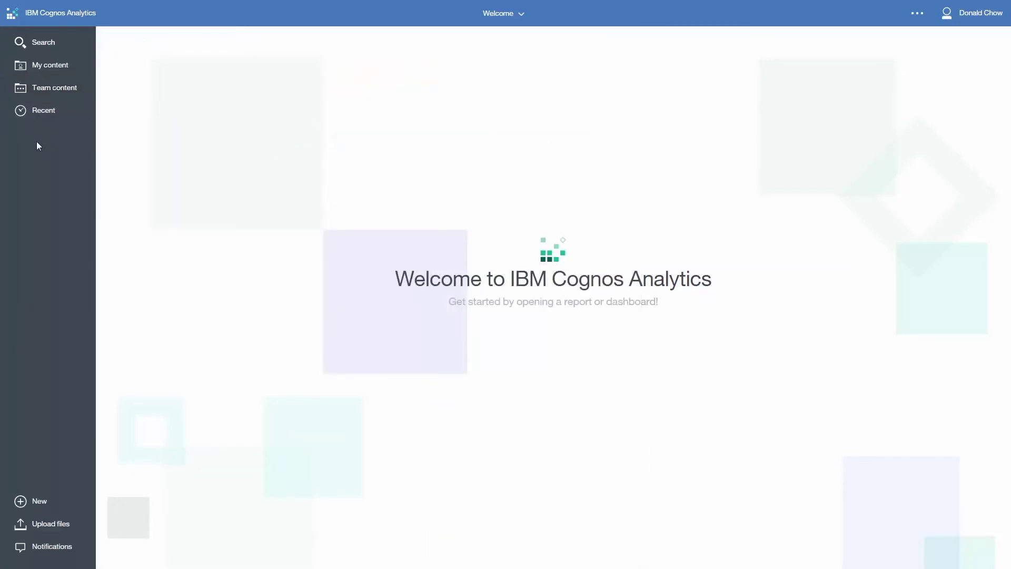
{"action": "left_click", "coordinate": [54, 90]}
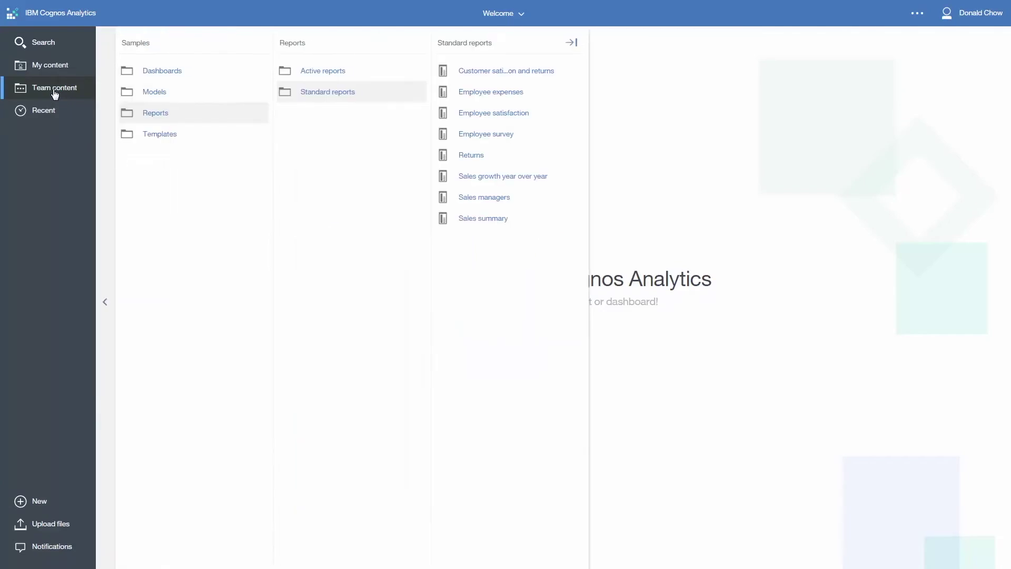
{"action": "mouse_move", "coordinate": [551, 79]}
{"action": "left_click", "coordinate": [574, 74]}
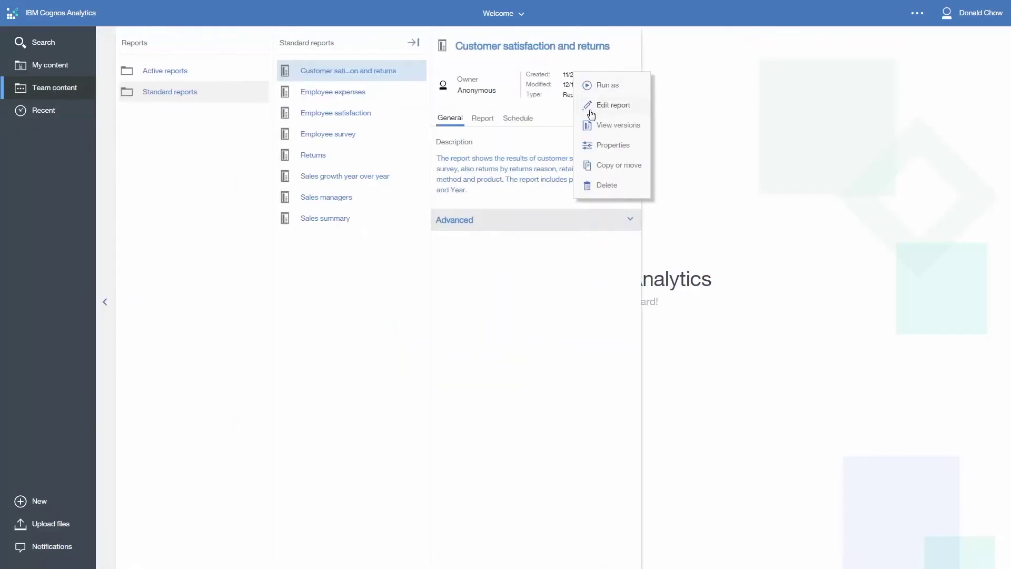
{"action": "left_click", "coordinate": [603, 127]}
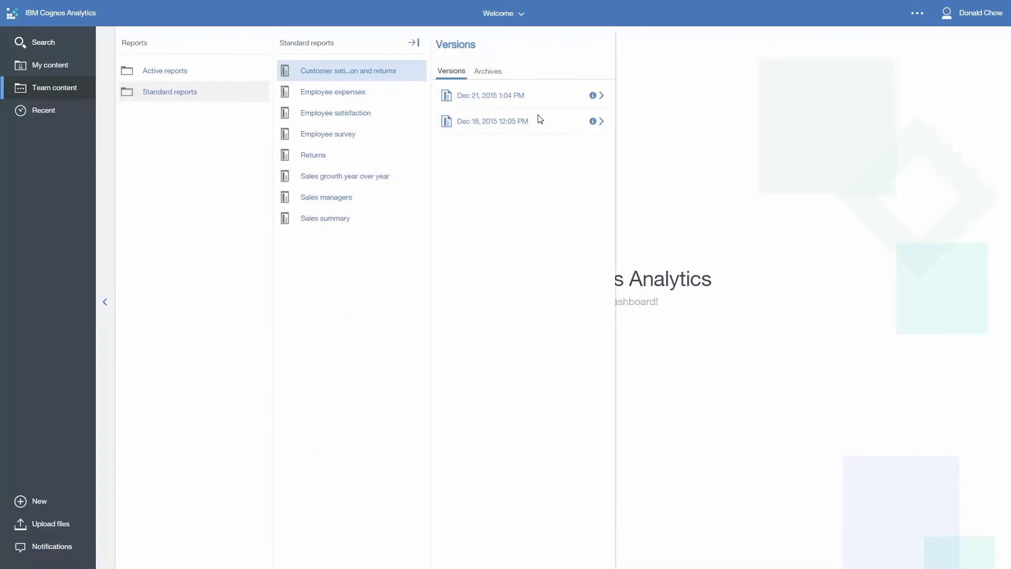
{"action": "left_click", "coordinate": [511, 103]}
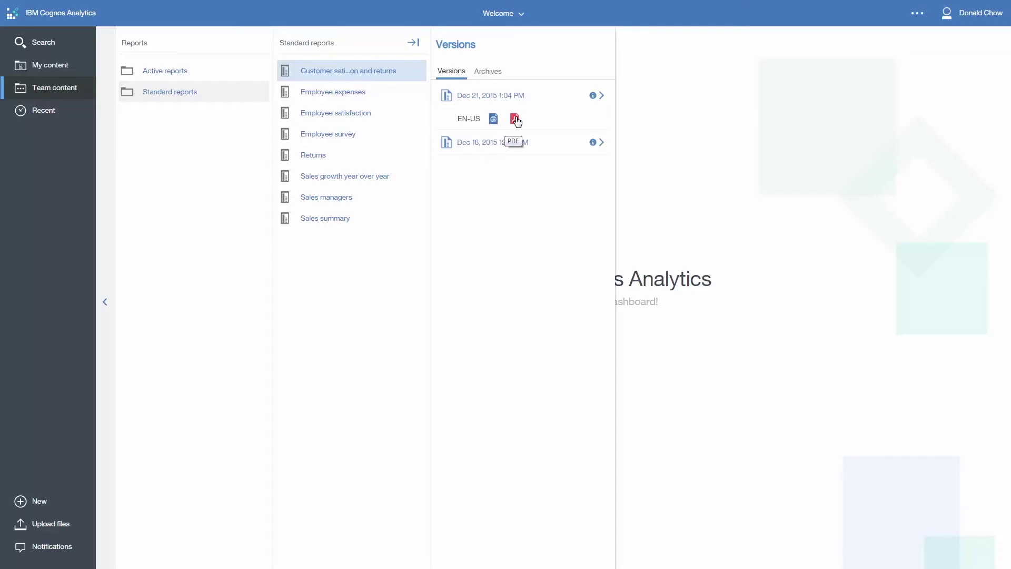
{"action": "left_click", "coordinate": [514, 119]}
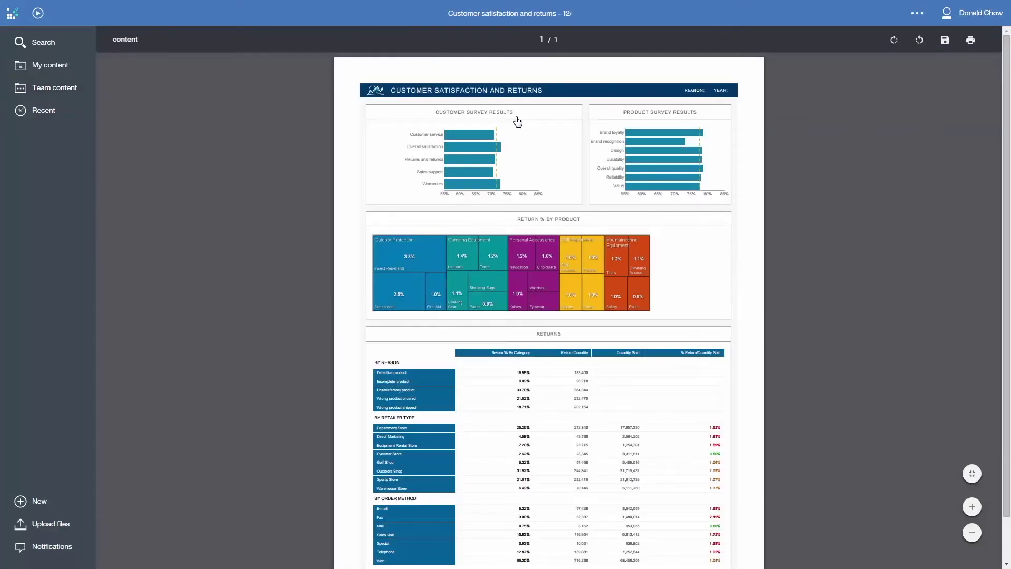
{"action": "scroll", "coordinate": [521, 152], "scroll_direction": "down", "scroll_amount": 1}
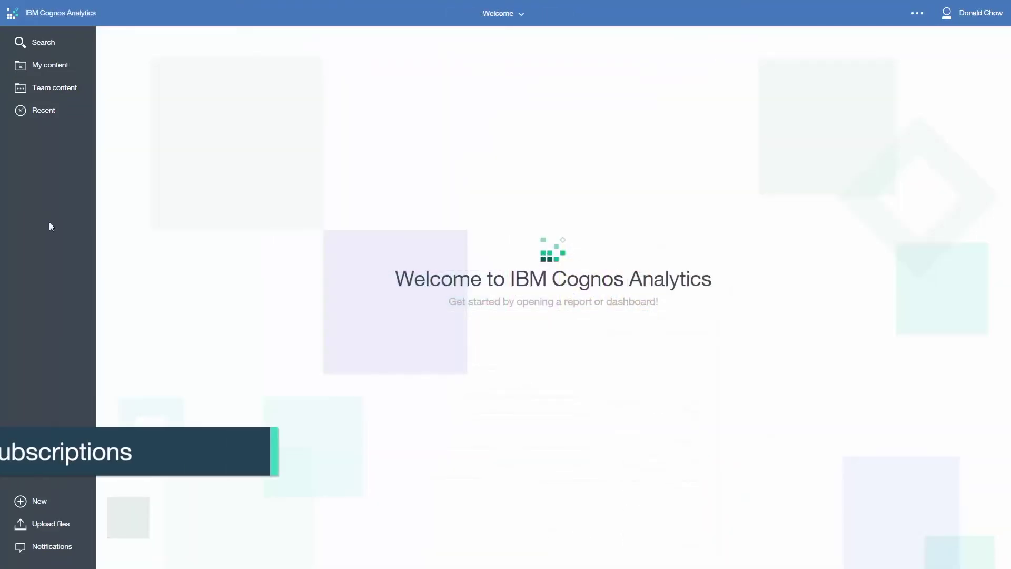
Step: Open the Employee satisfaction report from Team content's standard sample reports
{"action": "left_click", "coordinate": [62, 87]}
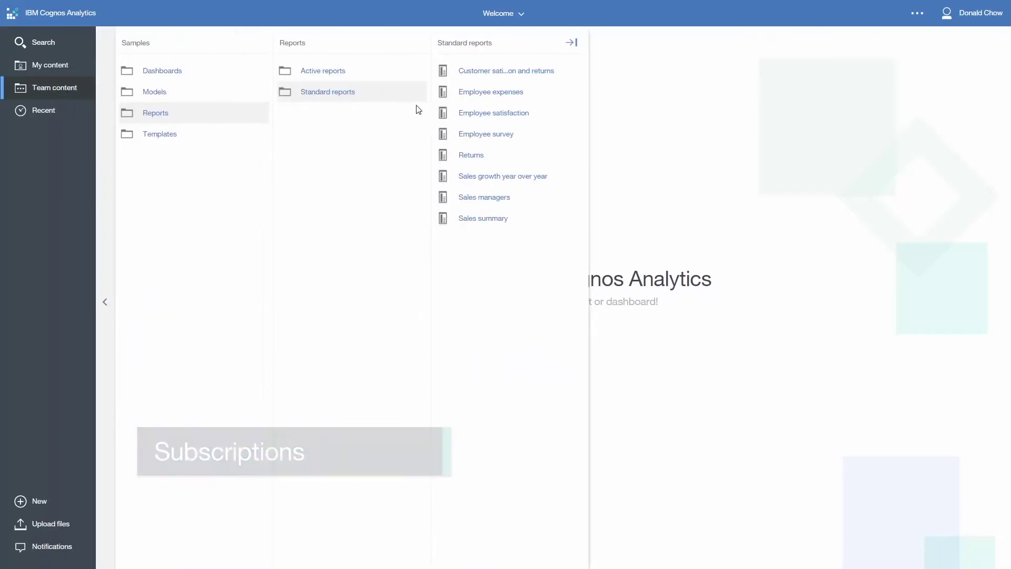
{"action": "left_click", "coordinate": [477, 114]}
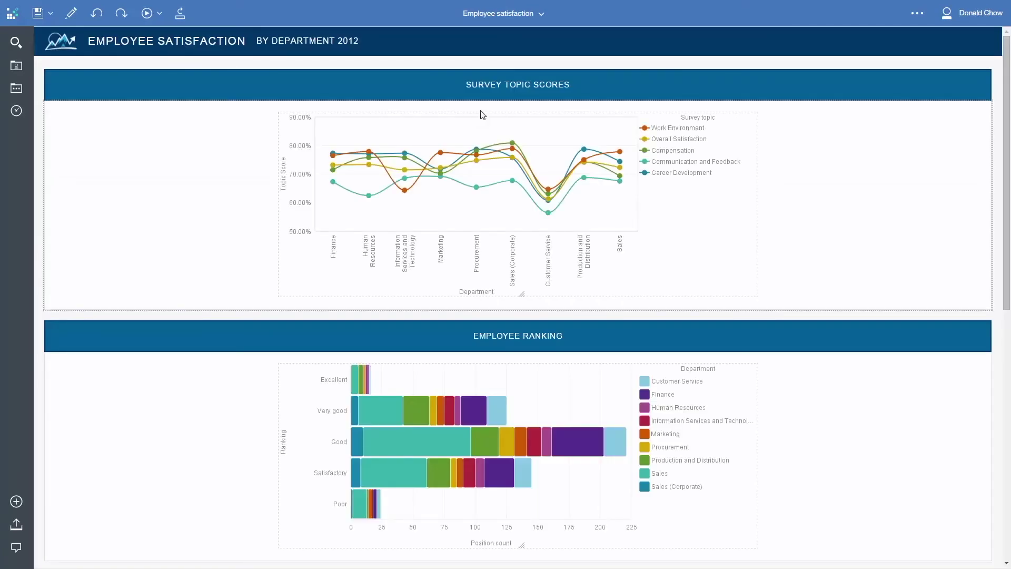
Step: Subscribe to Employee satisfaction every Wednesday at 12:40 PM, saved as HTML
{"action": "left_click", "coordinate": [915, 15]}
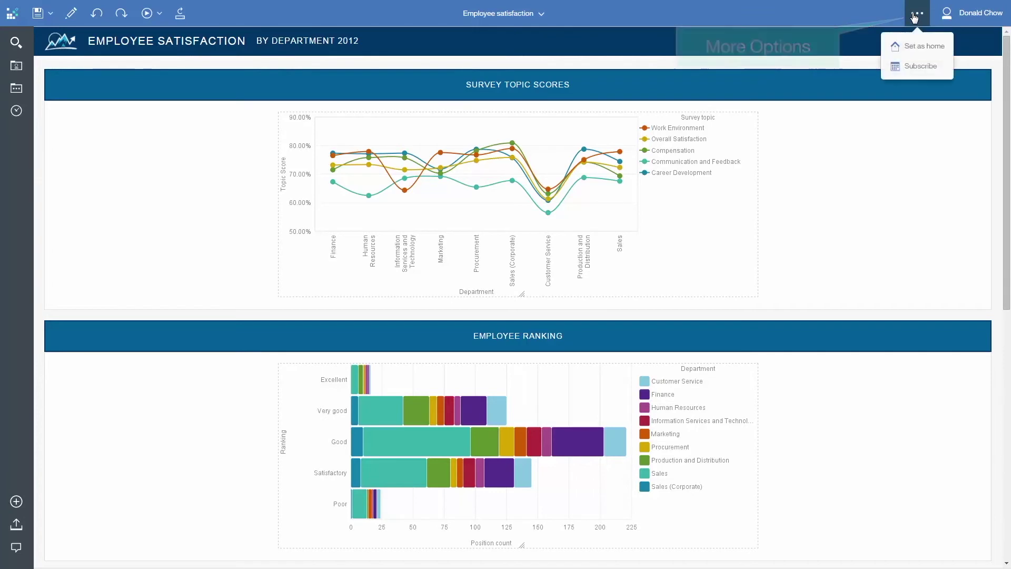
{"action": "left_click", "coordinate": [912, 67]}
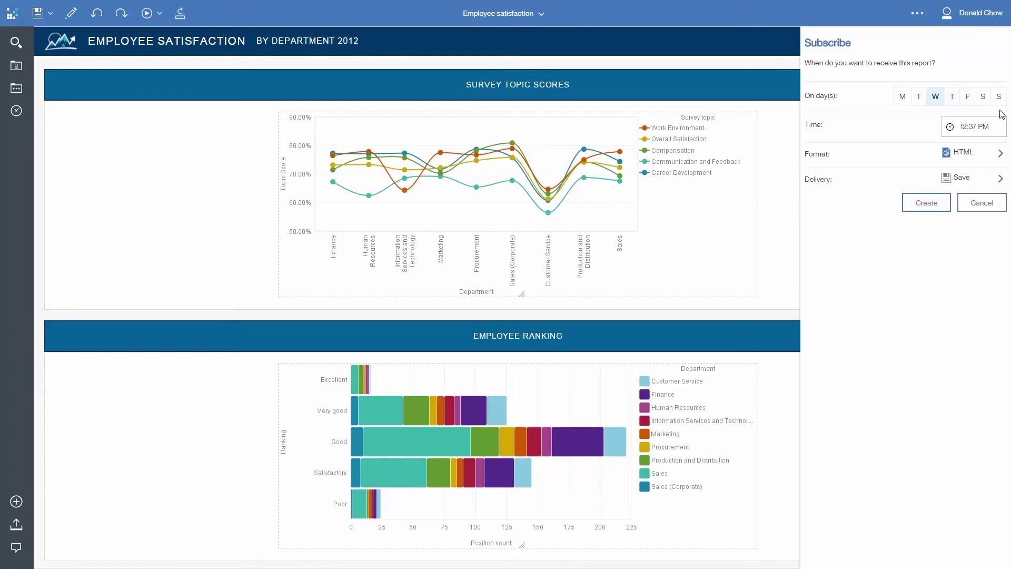
{"action": "left_click", "coordinate": [974, 126]}
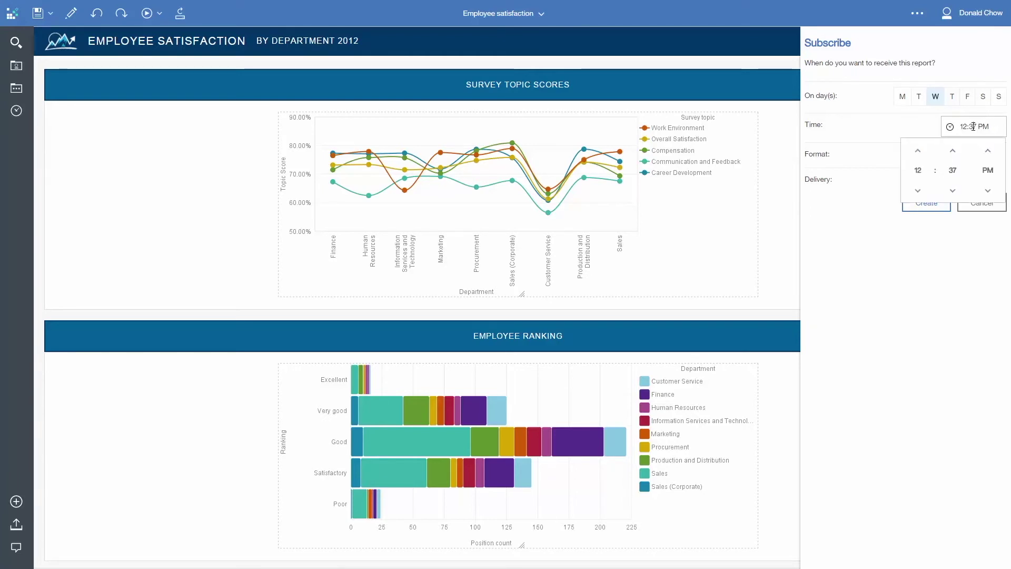
{"action": "left_click", "coordinate": [962, 157]}
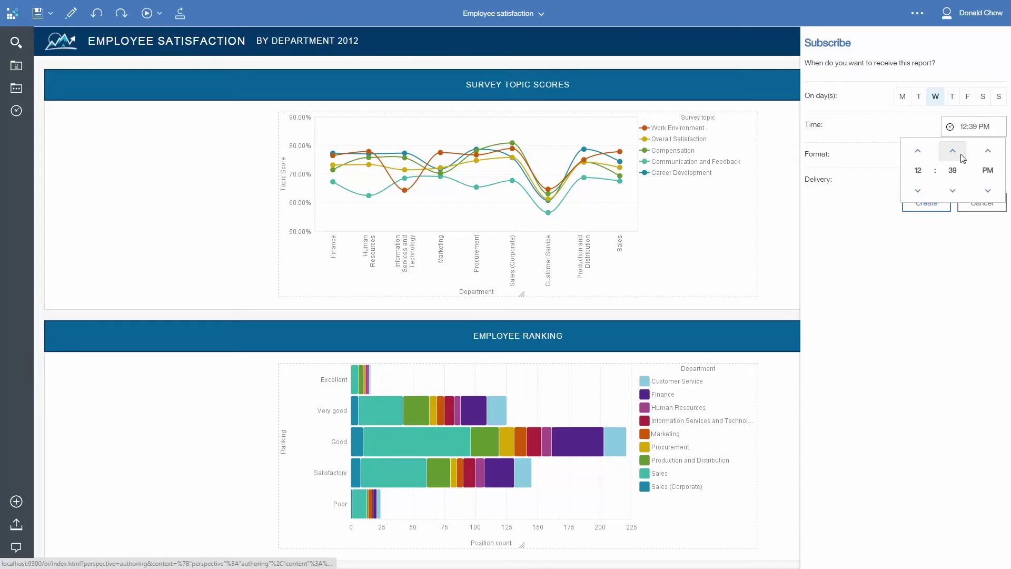
{"action": "left_click", "coordinate": [962, 158]}
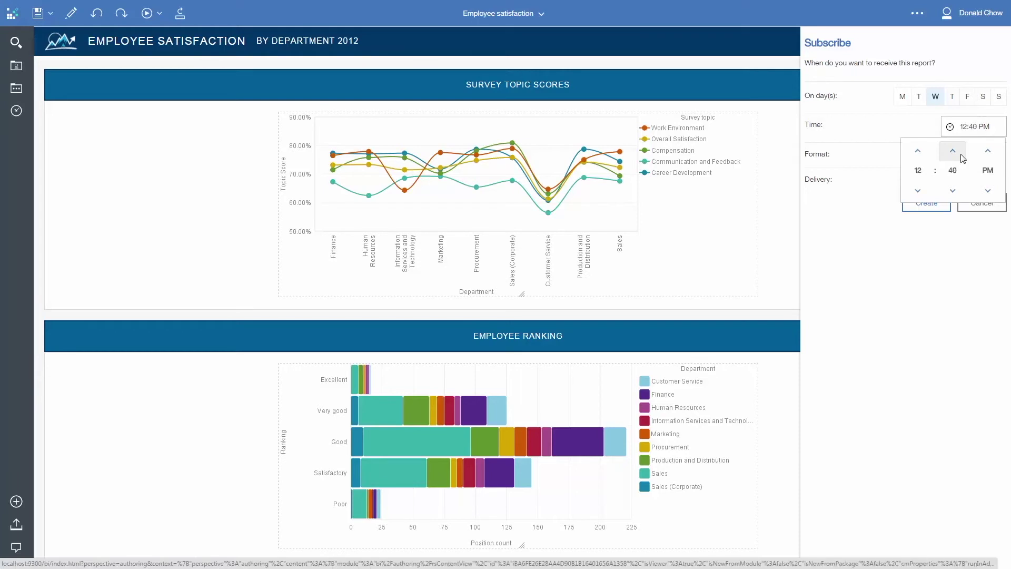
{"action": "left_click", "coordinate": [875, 196]}
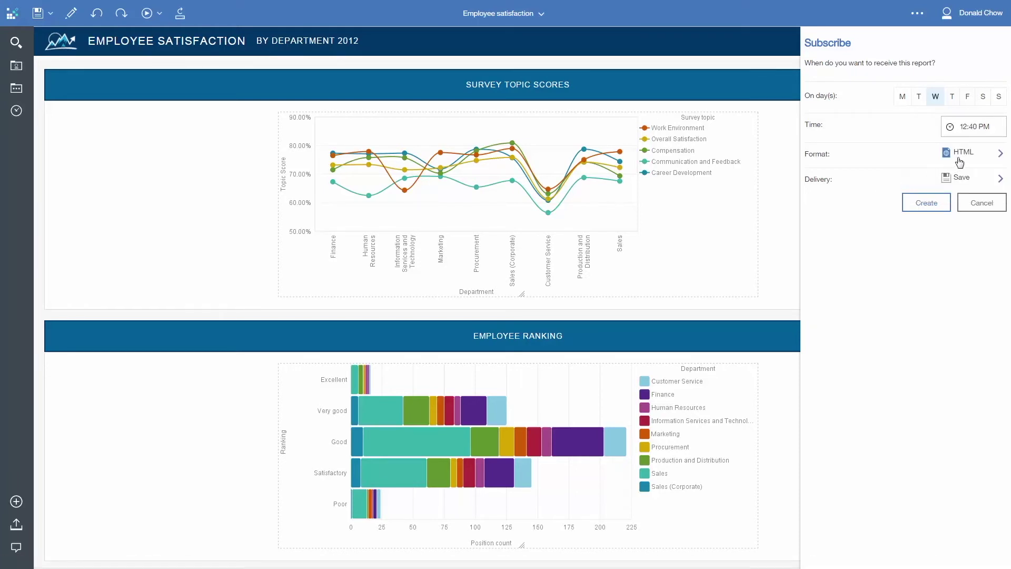
{"action": "left_click", "coordinate": [936, 203]}
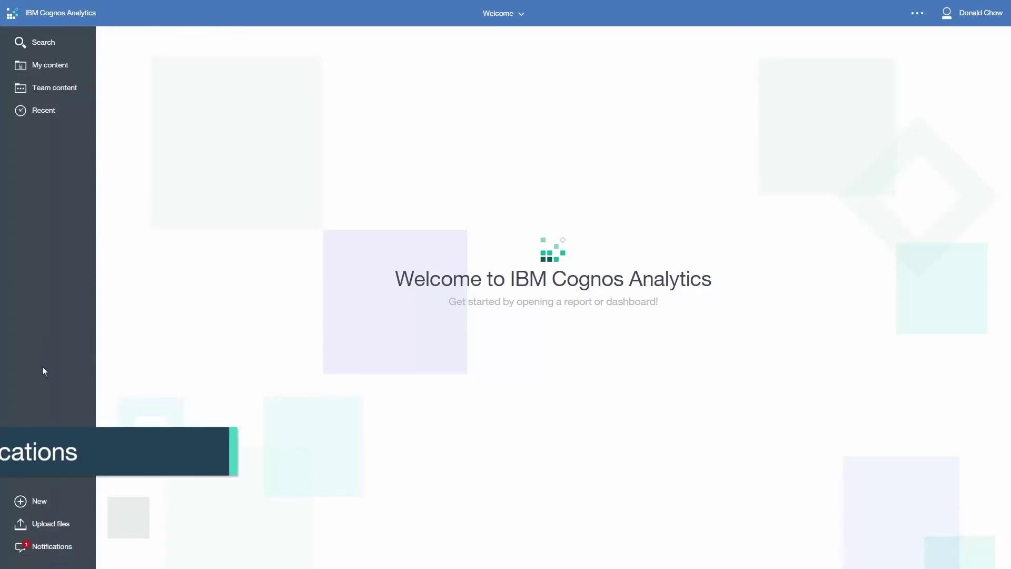
Step: Open the My Employee satisfaction (1) HTML output from its new-version notification
{"action": "left_click", "coordinate": [56, 549]}
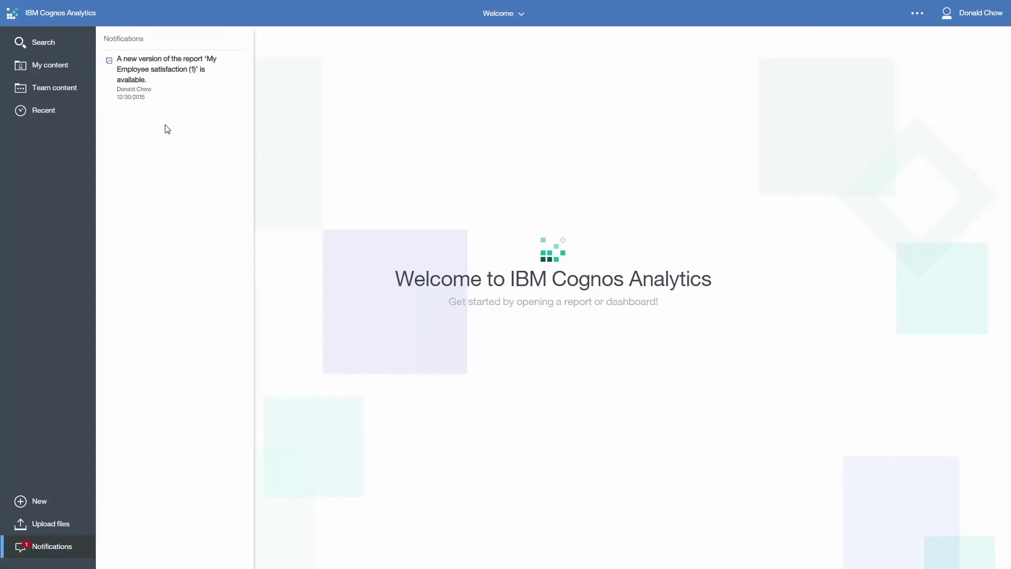
{"action": "left_click", "coordinate": [168, 74]}
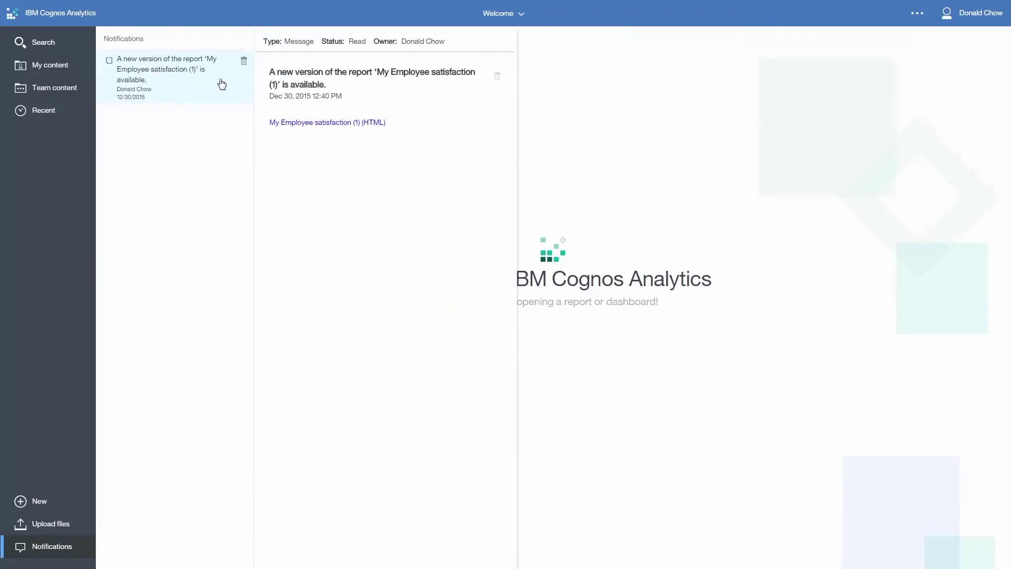
{"action": "left_click", "coordinate": [329, 123]}
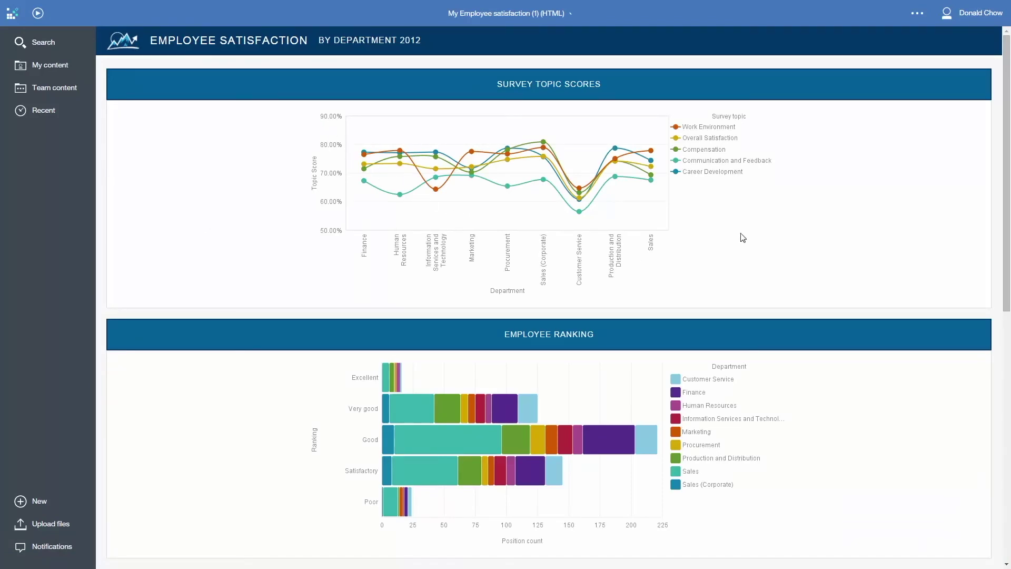
{"action": "left_click", "coordinate": [971, 14]}
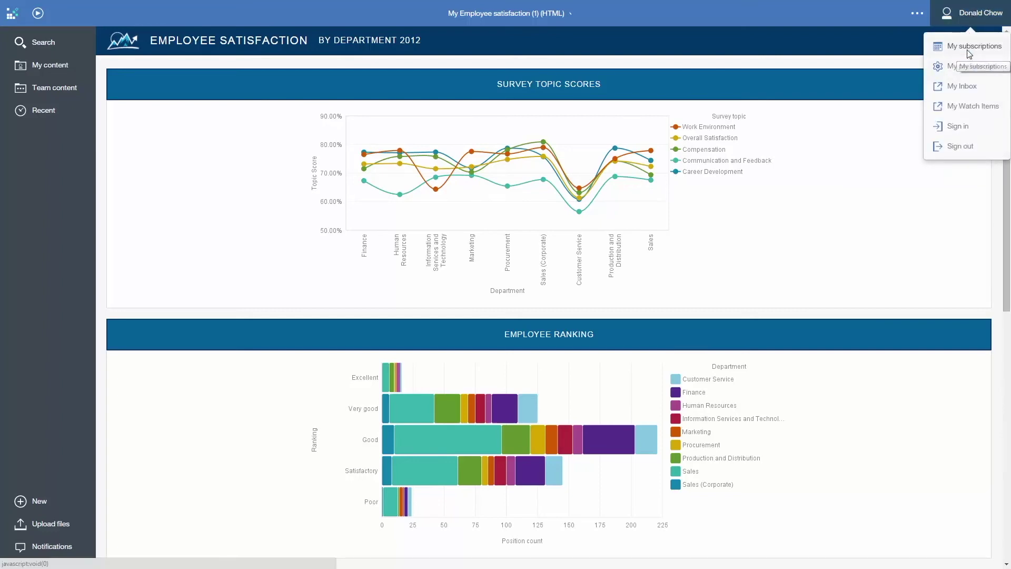
Step: In My subscriptions, switch the Wednesday 12:40 pm Employee satisfaction subscription off and back on
{"action": "left_click", "coordinate": [968, 48]}
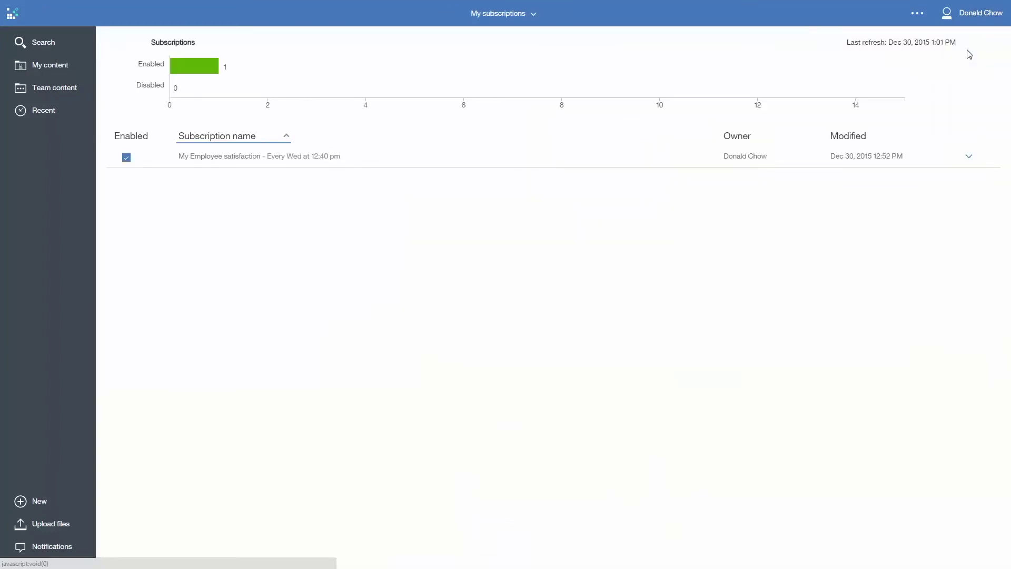
{"action": "left_click", "coordinate": [969, 156]}
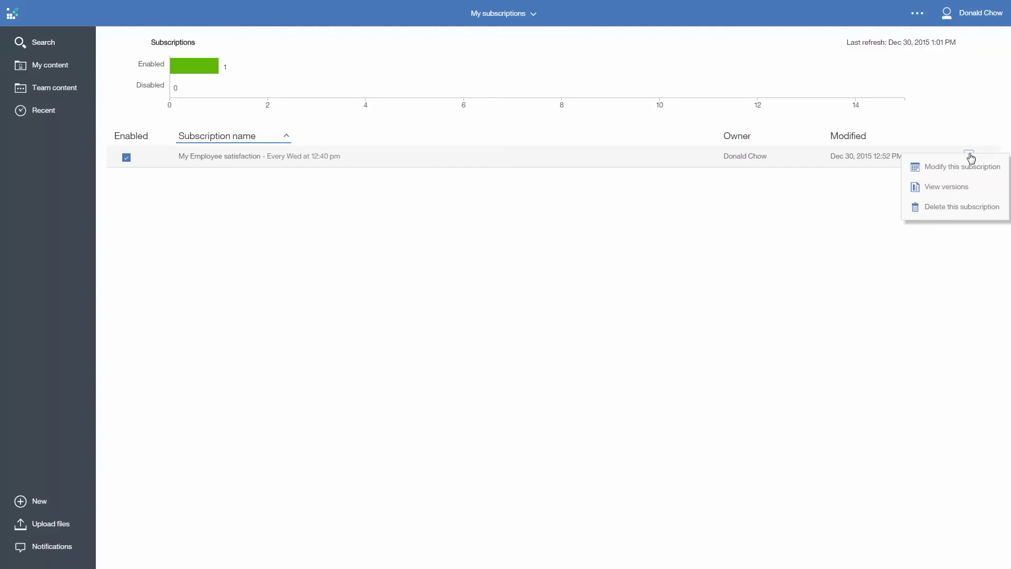
{"action": "left_click", "coordinate": [970, 157]}
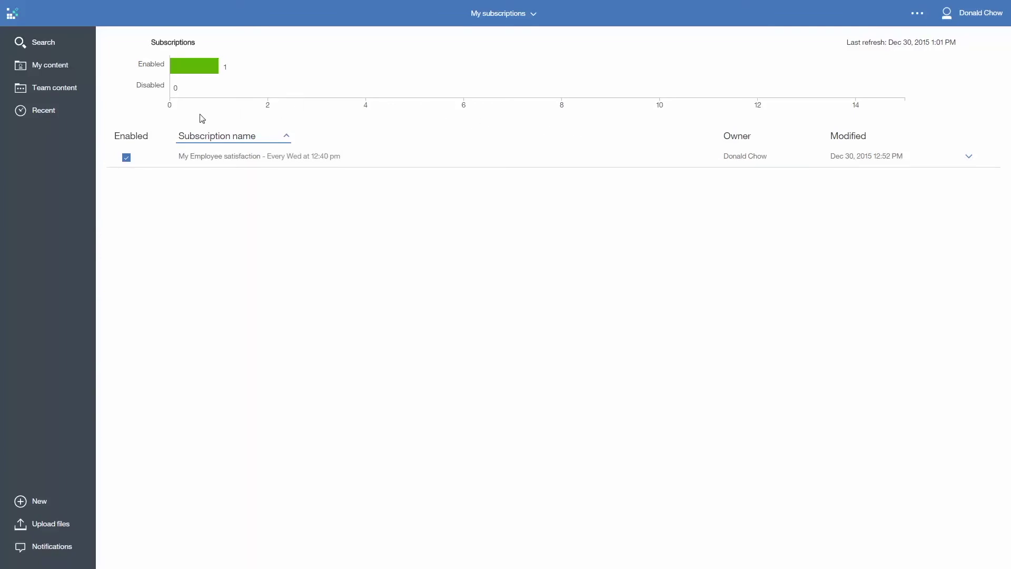
{"action": "left_click", "coordinate": [128, 158]}
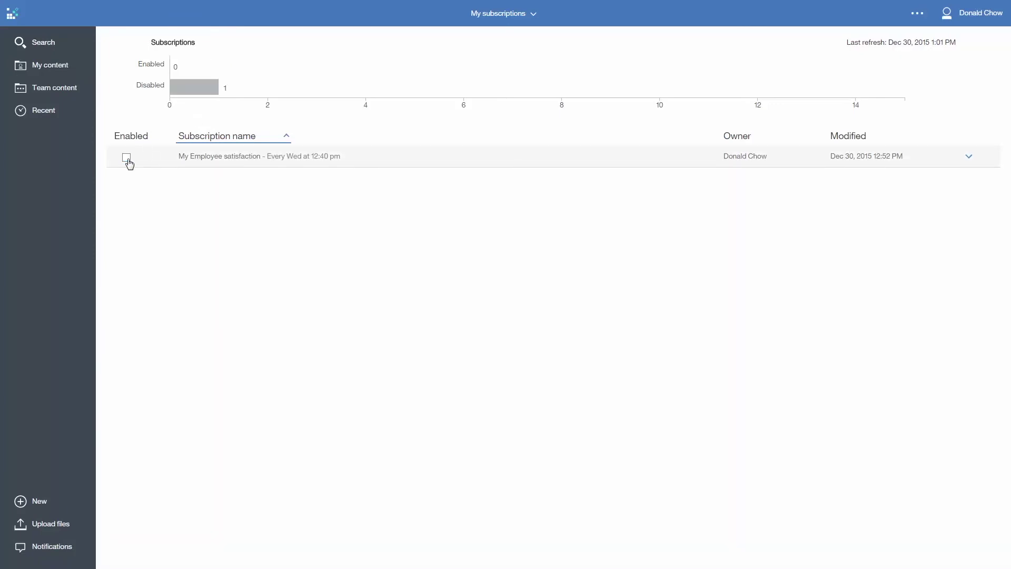
{"action": "left_click", "coordinate": [127, 159]}
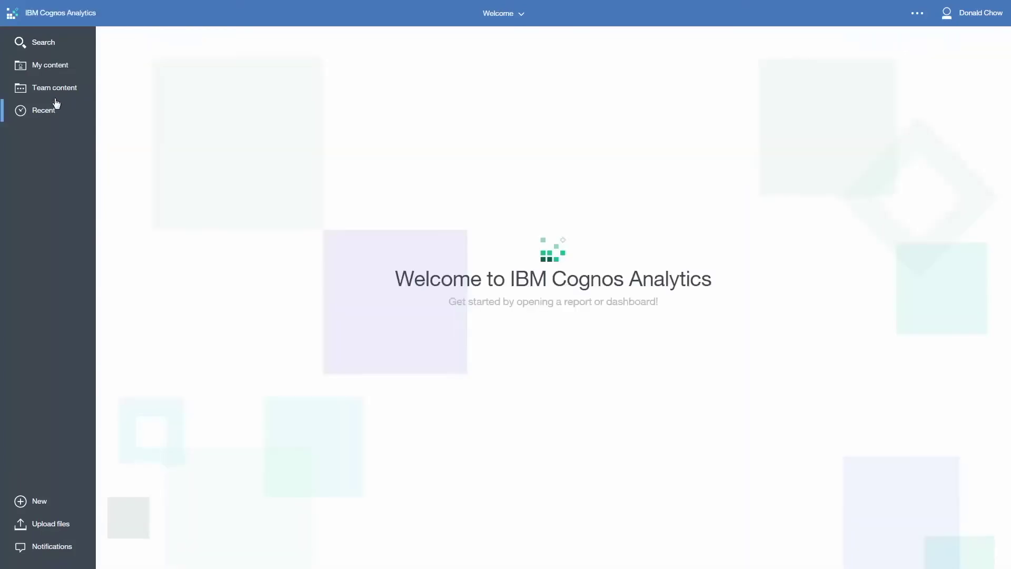
{"action": "left_click", "coordinate": [56, 91]}
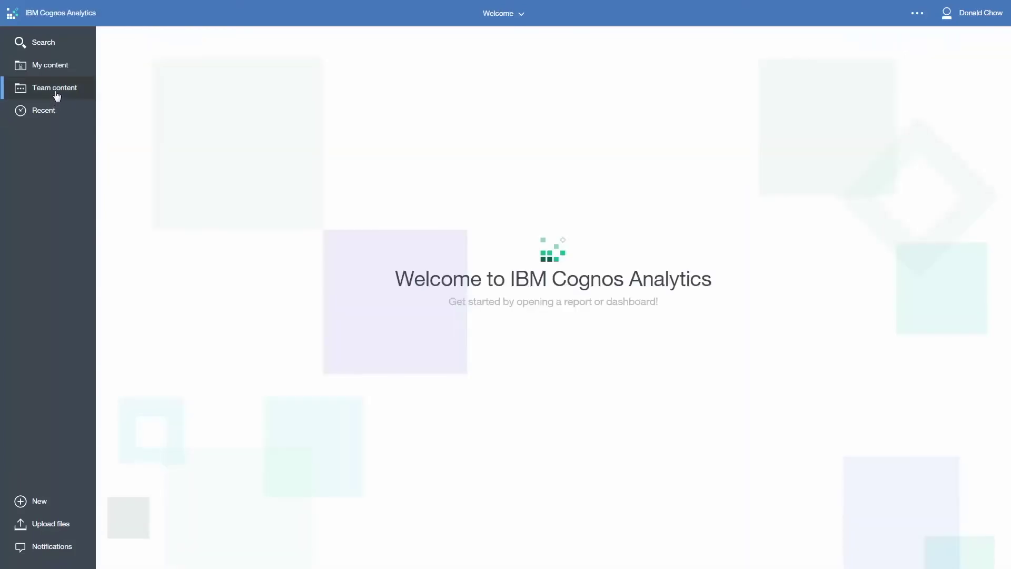
Step: Open the Returns standard report and turn on Notify me for its new versions
{"action": "left_click", "coordinate": [130, 75]}
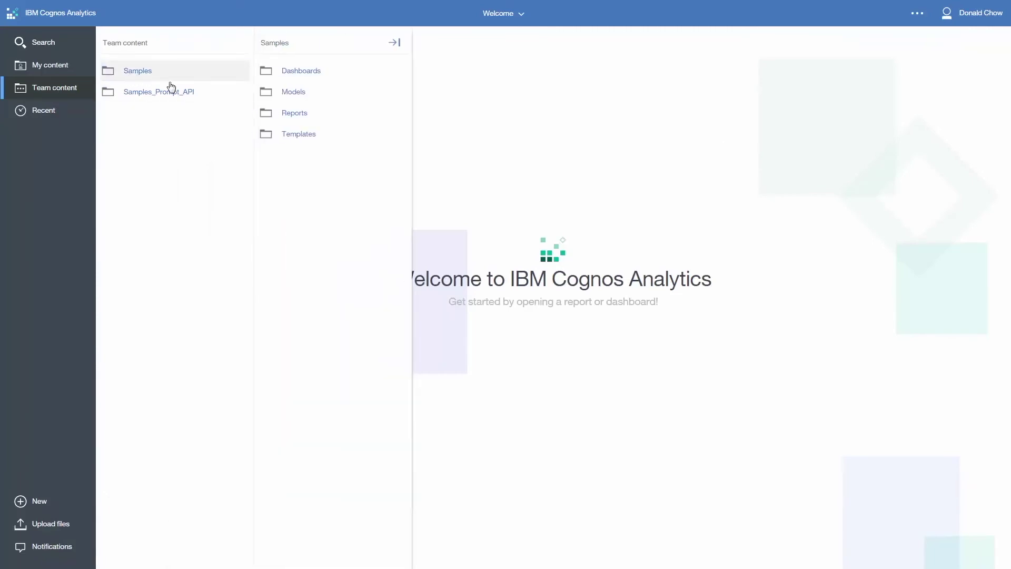
{"action": "left_click", "coordinate": [301, 119]}
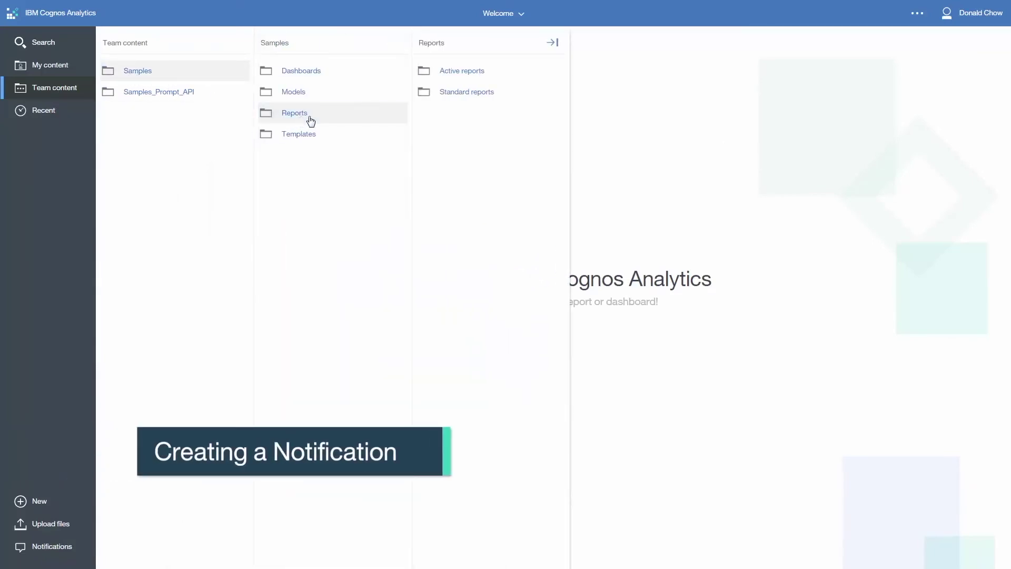
{"action": "left_click", "coordinate": [443, 96]}
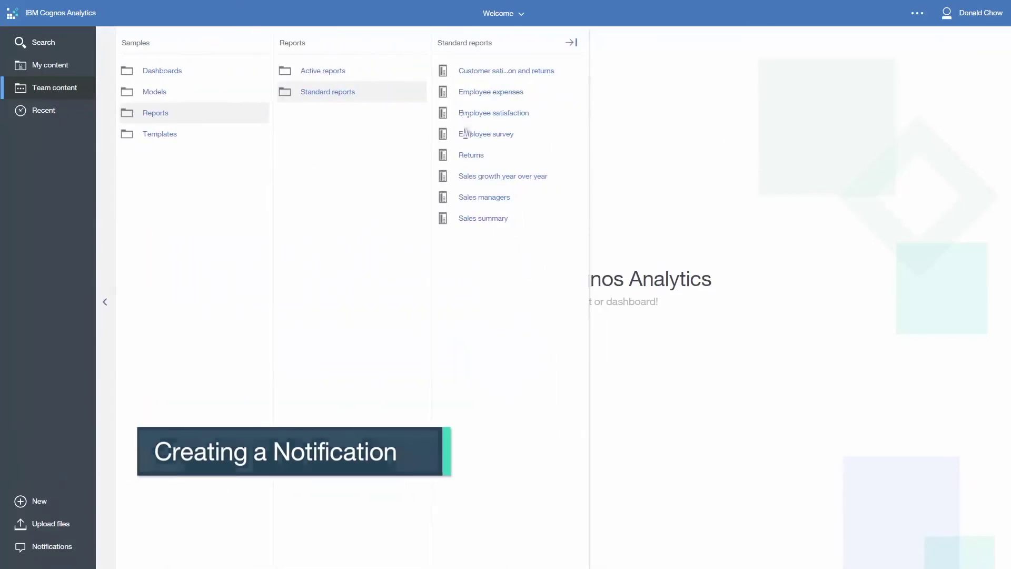
{"action": "left_click", "coordinate": [469, 158]}
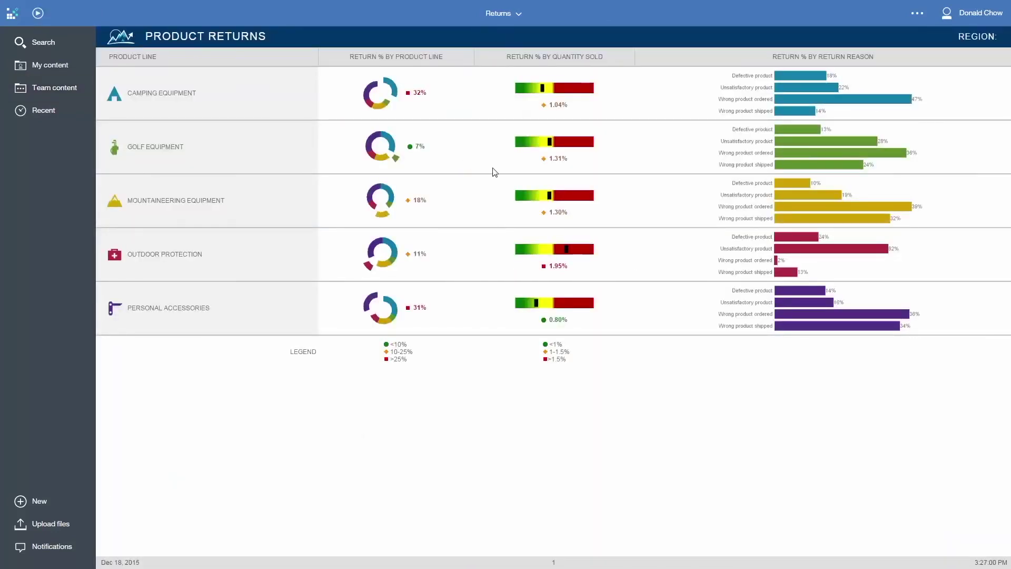
{"action": "left_click", "coordinate": [917, 20]}
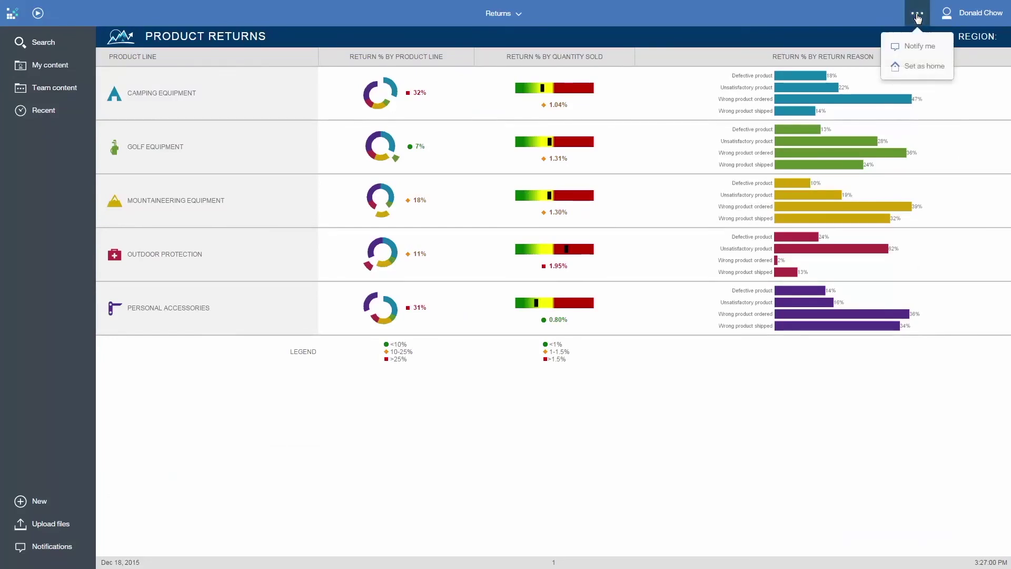
{"action": "left_click", "coordinate": [920, 48]}
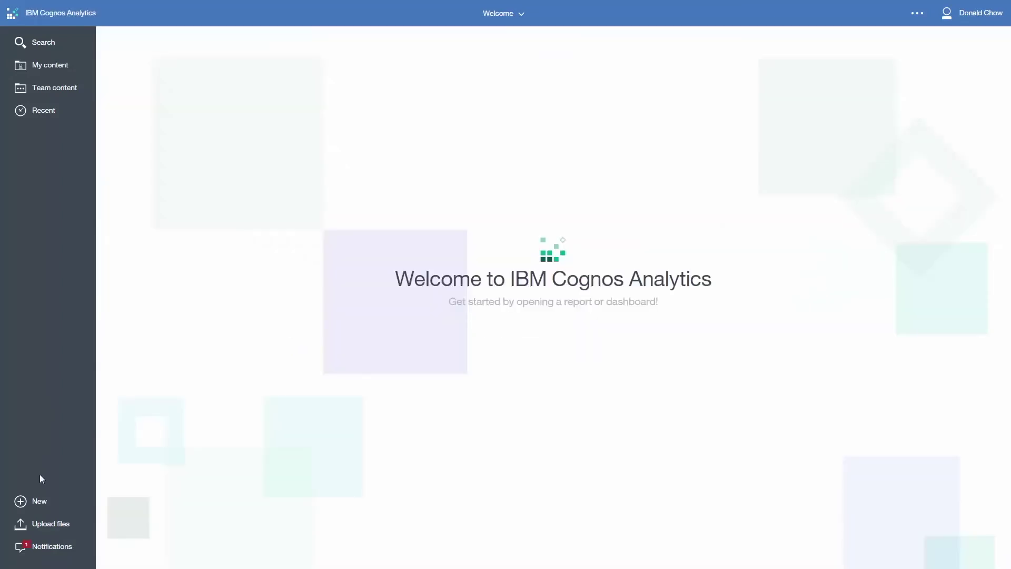
Step: View the Returns new-version notification offering HTML and PDF outputs
{"action": "left_click", "coordinate": [45, 547]}
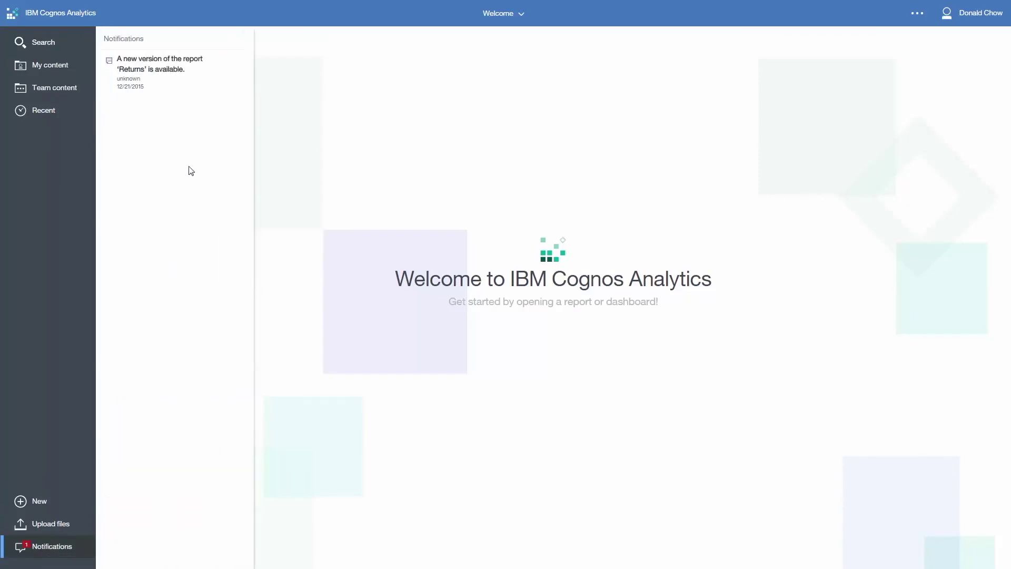
{"action": "left_click", "coordinate": [180, 78]}
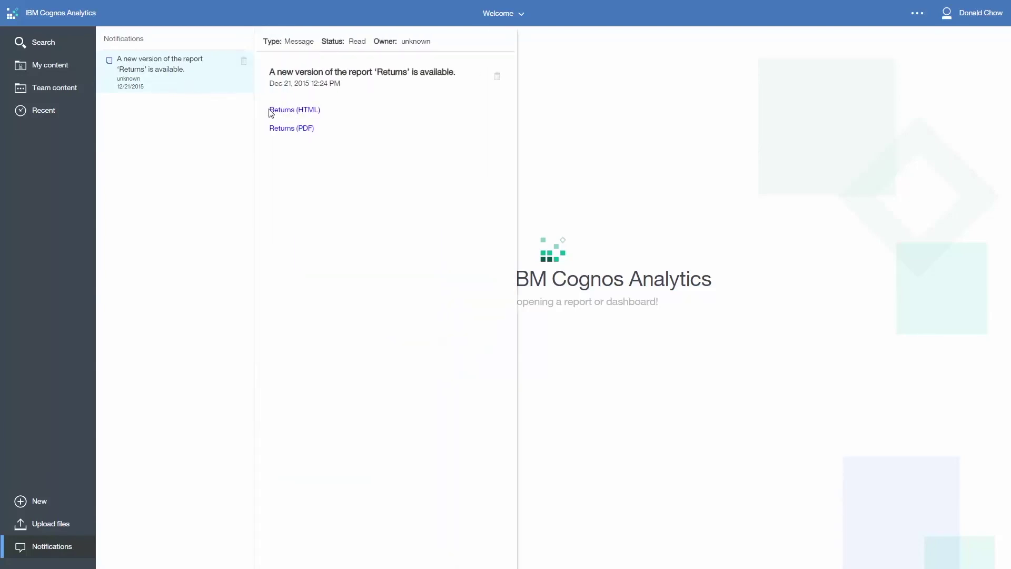